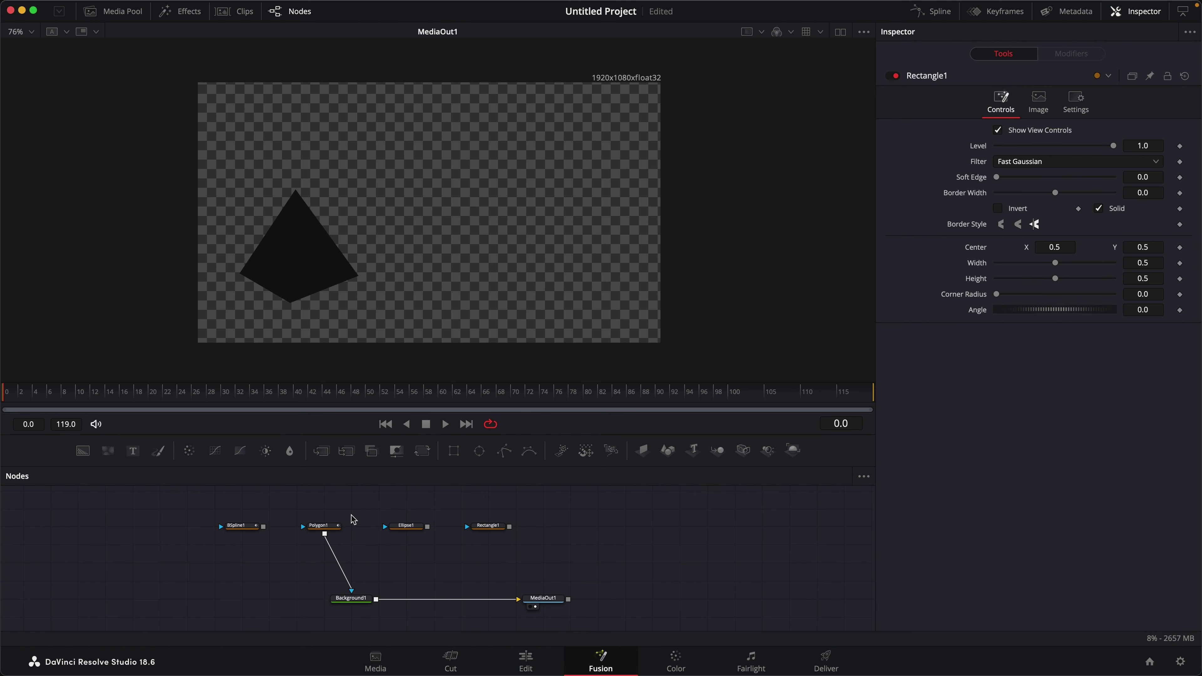
Select all points of the Polygon1 mask and rotate them freehand into a new orientation
{"action": "left_click", "coordinate": [337, 523]}
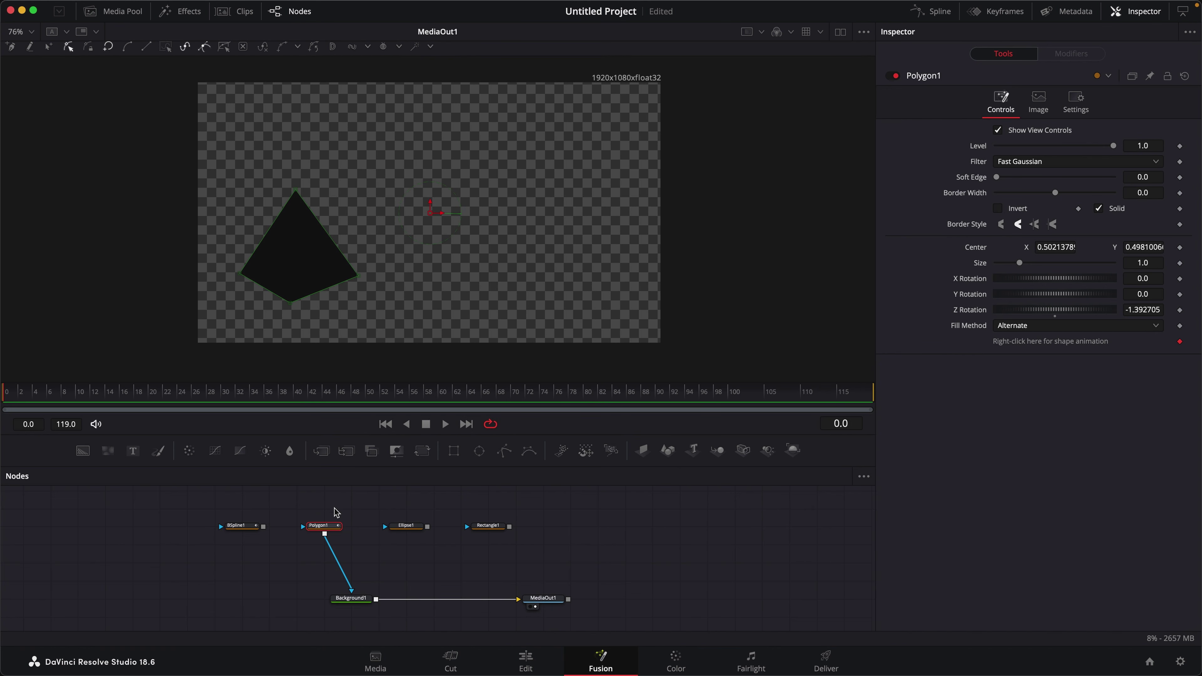
{"action": "left_click_drag", "start_coordinate": [201, 512], "coordinate": [527, 552]}
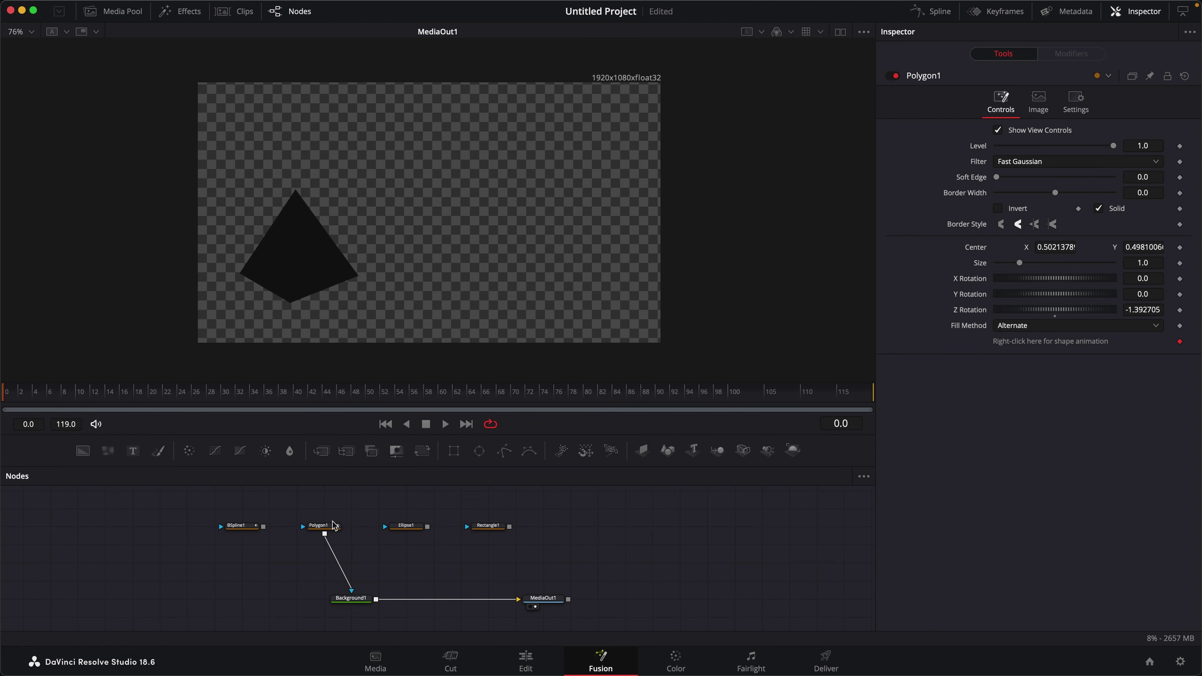
{"action": "left_click", "coordinate": [329, 530]}
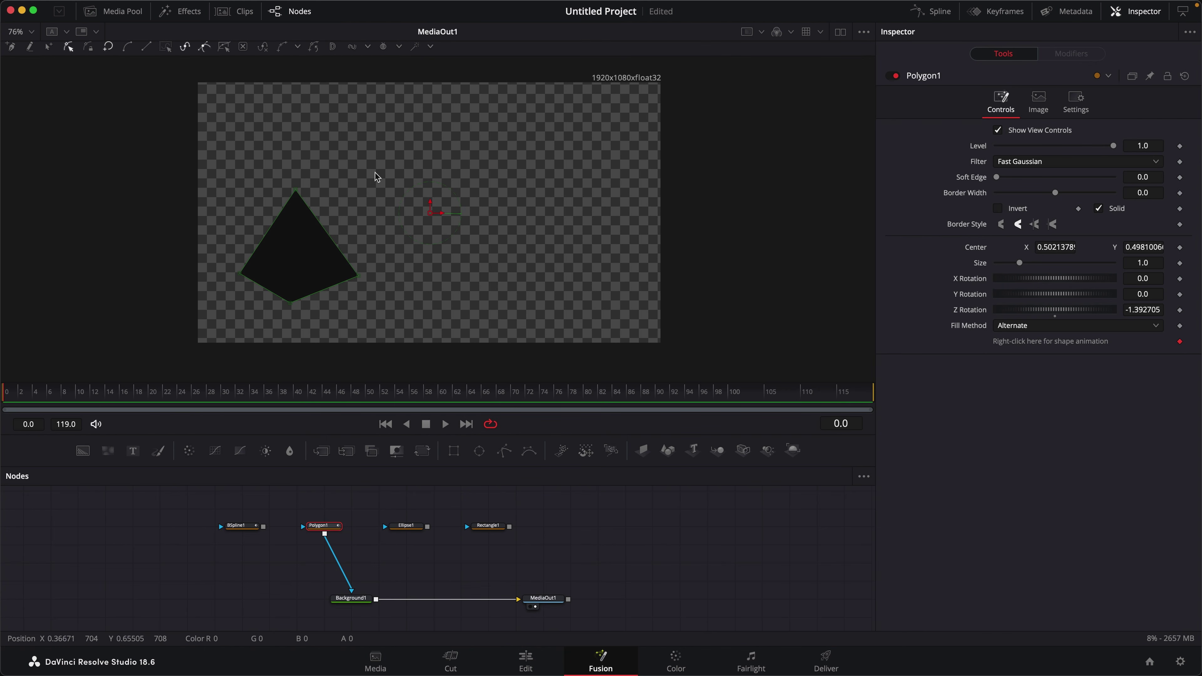
{"action": "left_click_drag", "start_coordinate": [382, 165], "coordinate": [217, 330]}
{"action": "left_click_drag", "start_coordinate": [296, 192], "coordinate": [257, 185]}
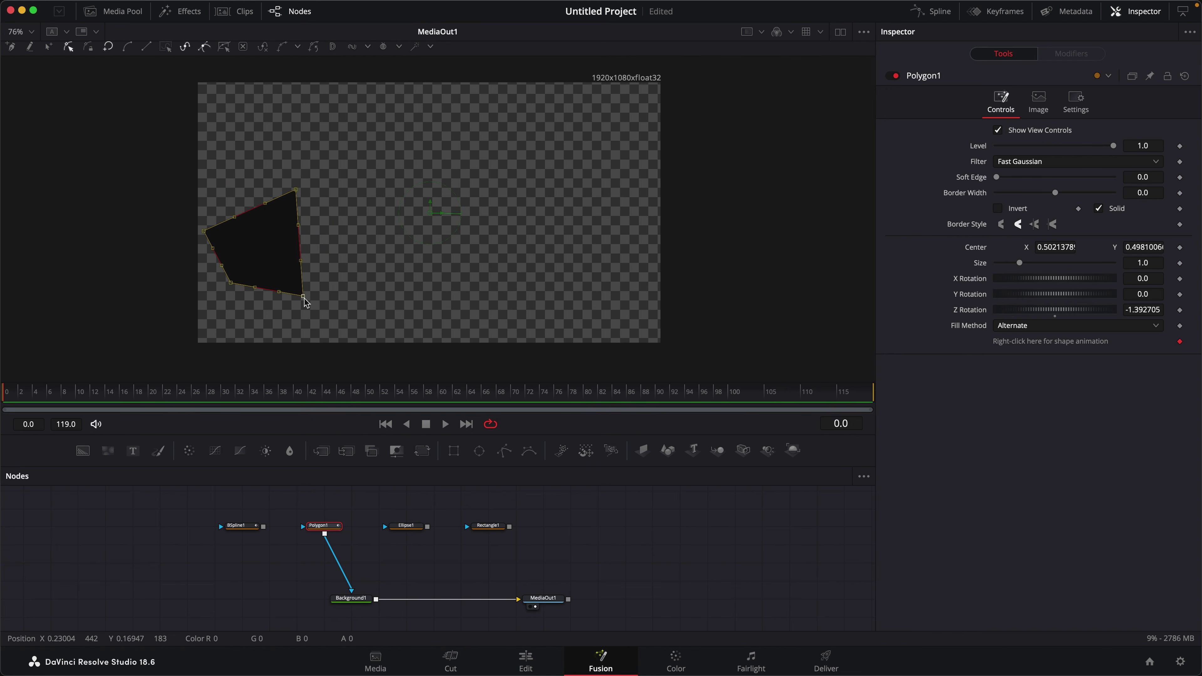
{"action": "left_click_drag", "start_coordinate": [305, 300], "coordinate": [276, 304]}
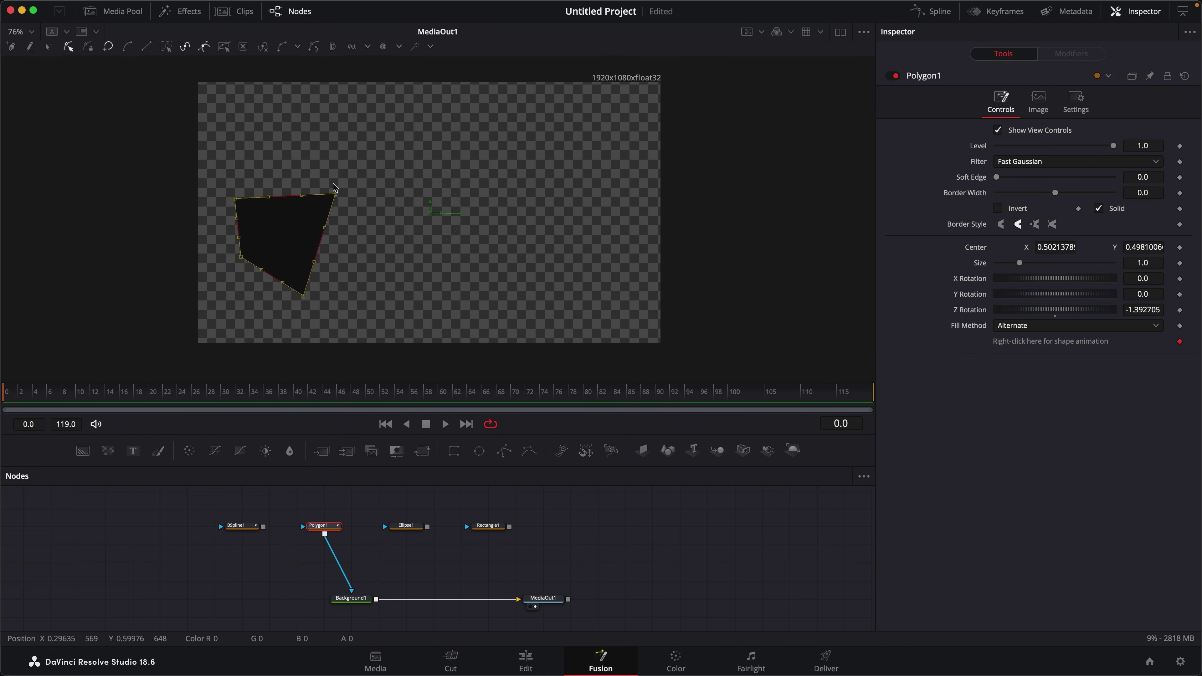
Scale all the polygon's points freehand, both uniformly and along the horizontal axis
{"action": "key", "text": "s"}
{"action": "left_click_drag", "start_coordinate": [283, 196], "coordinate": [274, 153]}
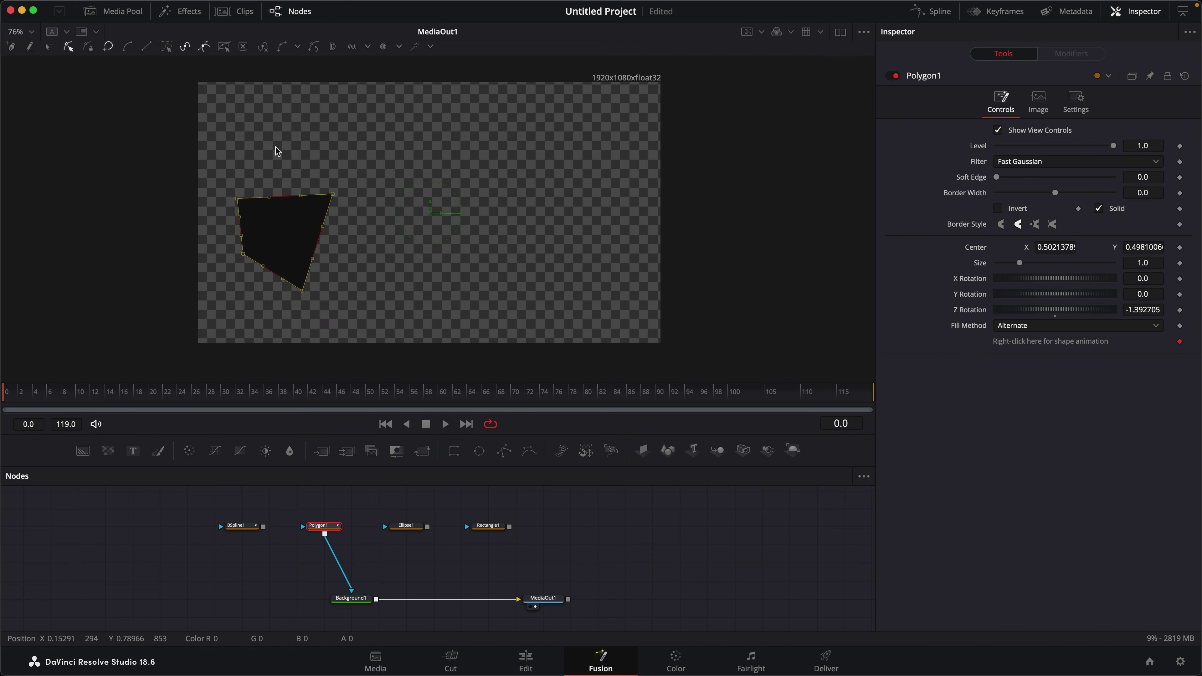
{"action": "left_click_drag", "start_coordinate": [304, 294], "coordinate": [248, 210]}
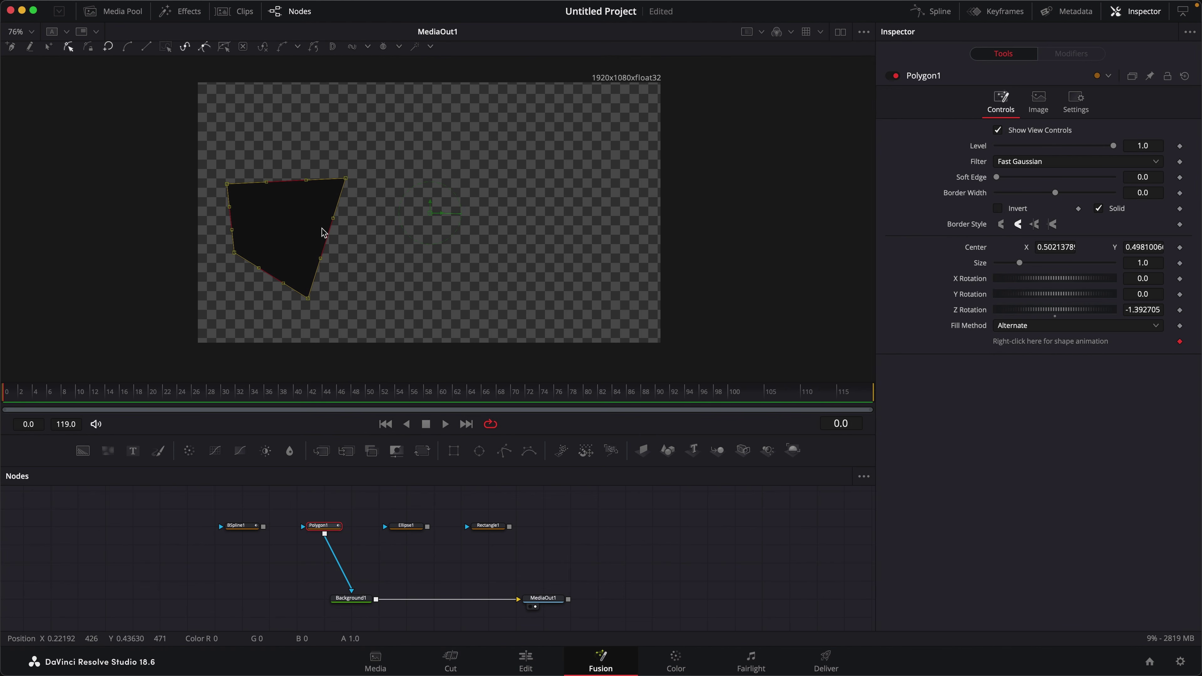
{"action": "left_click_drag", "start_coordinate": [335, 222], "coordinate": [377, 246]}
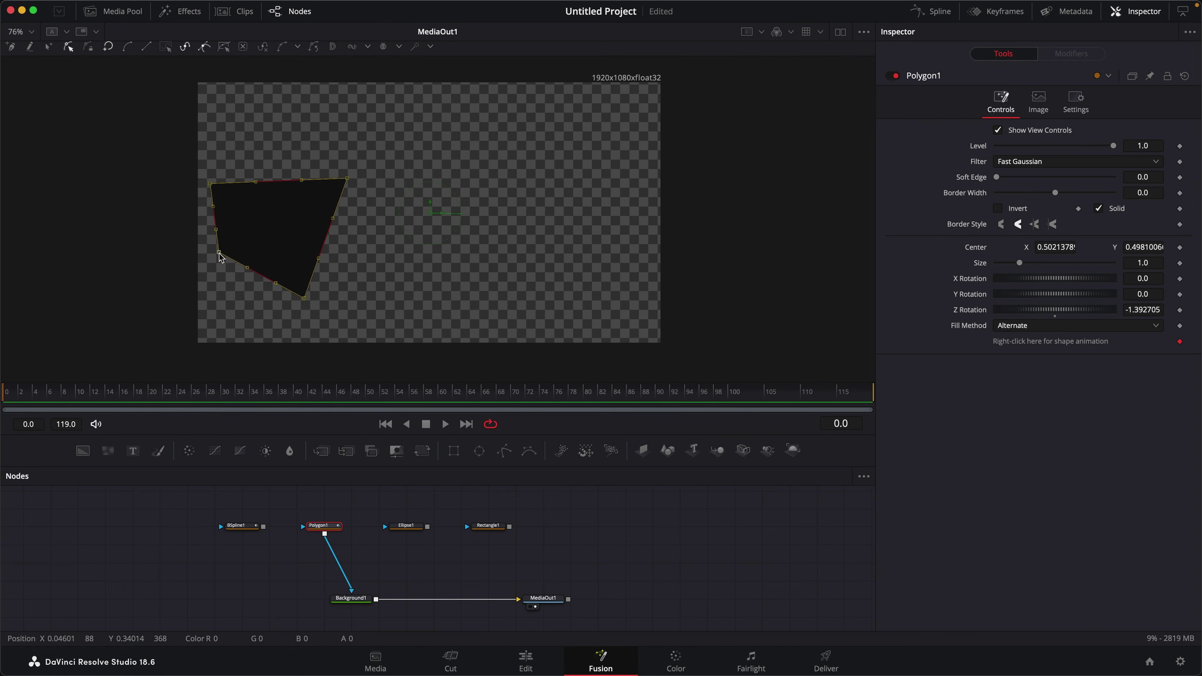
{"action": "left_click_drag", "start_coordinate": [218, 256], "coordinate": [206, 208]}
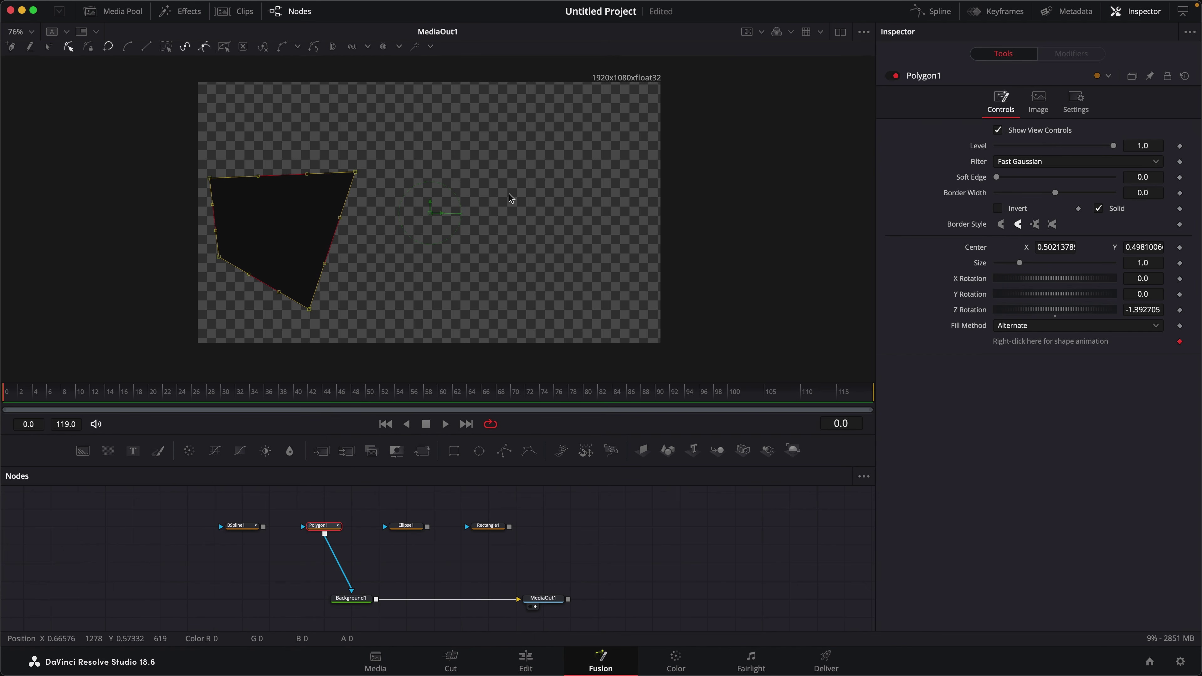
{"action": "left_click_drag", "start_coordinate": [534, 210], "coordinate": [594, 206]}
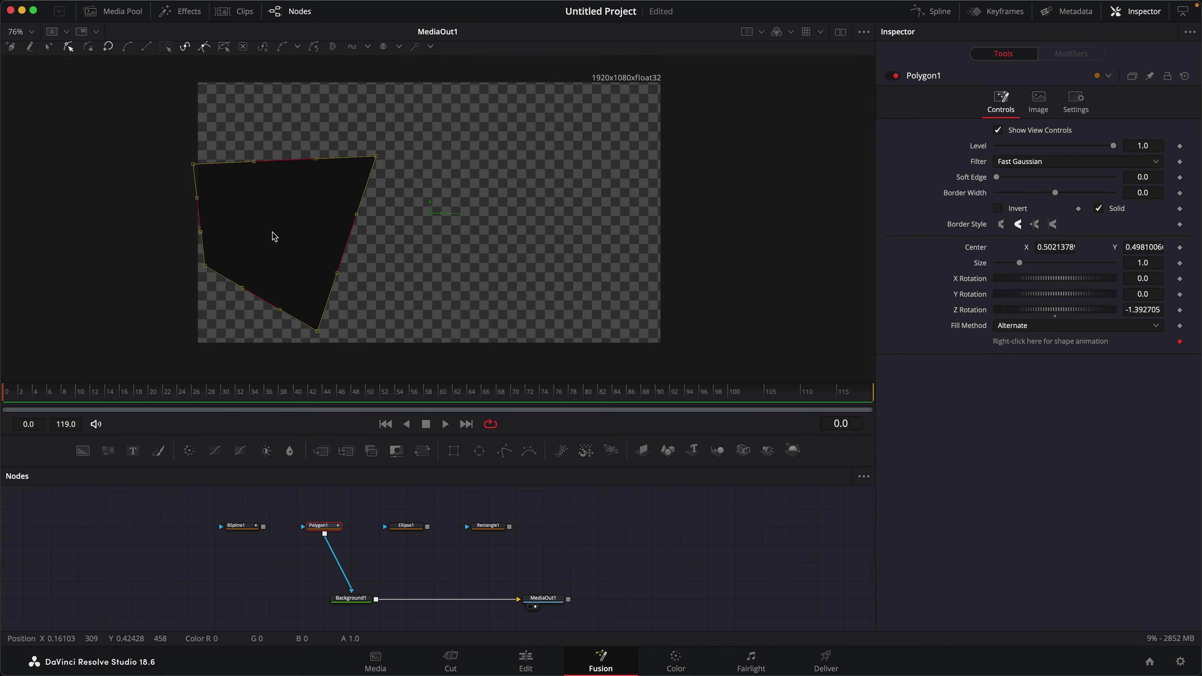
{"action": "left_click_drag", "start_coordinate": [312, 236], "coordinate": [194, 258]}
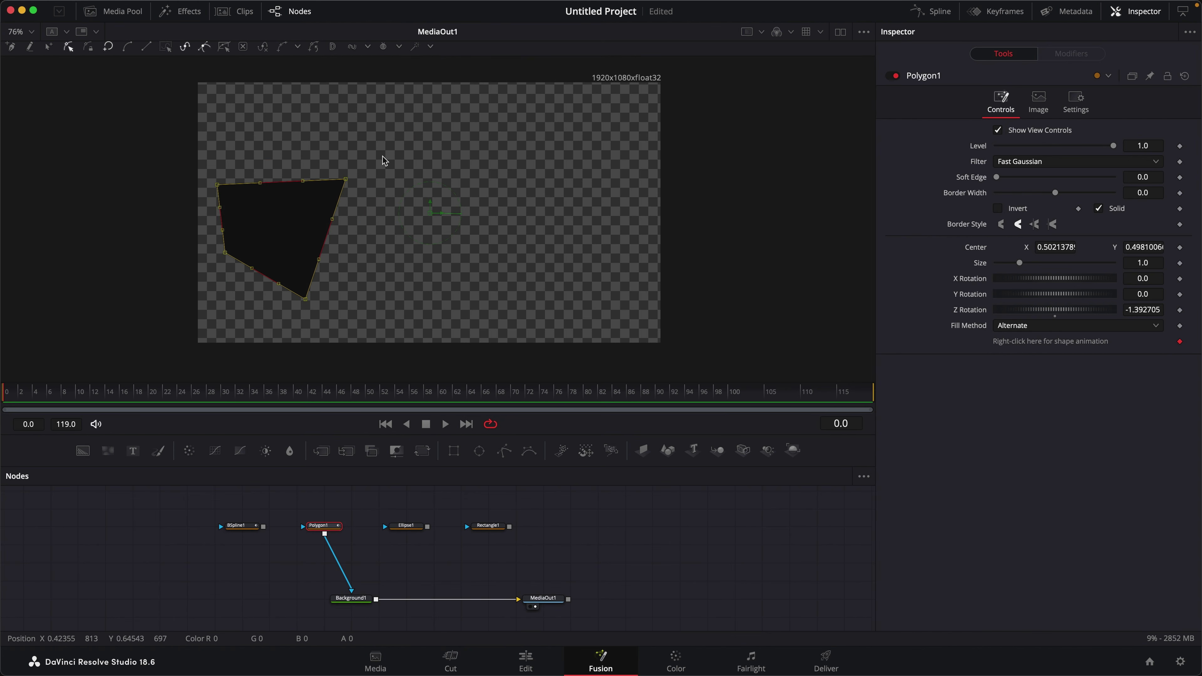
Select only the polygon's two upper points and rotate them to tilt the top edge slightly
{"action": "left_click_drag", "start_coordinate": [275, 186], "coordinate": [197, 219]}
{"action": "left_click_drag", "start_coordinate": [348, 184], "coordinate": [230, 166]}
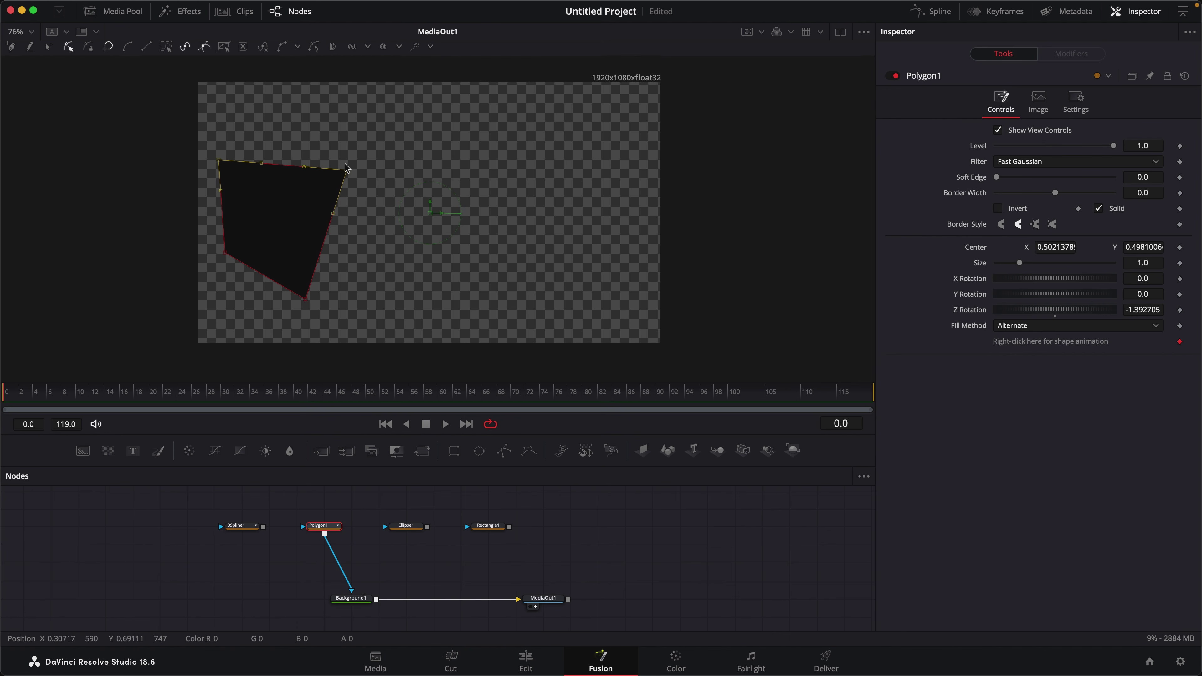
{"action": "mouse_move", "coordinate": [347, 169]}
{"action": "left_mouse_down"}
{"action": "mouse_move", "coordinate": [428, 137]}
{"action": "mouse_move", "coordinate": [315, 165]}
{"action": "mouse_move", "coordinate": [347, 156]}
{"action": "left_mouse_up"}
{"action": "mouse_move", "coordinate": [228, 165]}
{"action": "left_mouse_down"}
{"action": "mouse_move", "coordinate": [194, 161]}
{"action": "mouse_move", "coordinate": [303, 165]}
{"action": "mouse_move", "coordinate": [232, 165]}
{"action": "left_mouse_up"}
Scale the two upper polygon points closer together and deselect them
{"action": "key", "text": "s"}
{"action": "left_click_drag", "start_coordinate": [498, 158], "coordinate": [437, 168]}
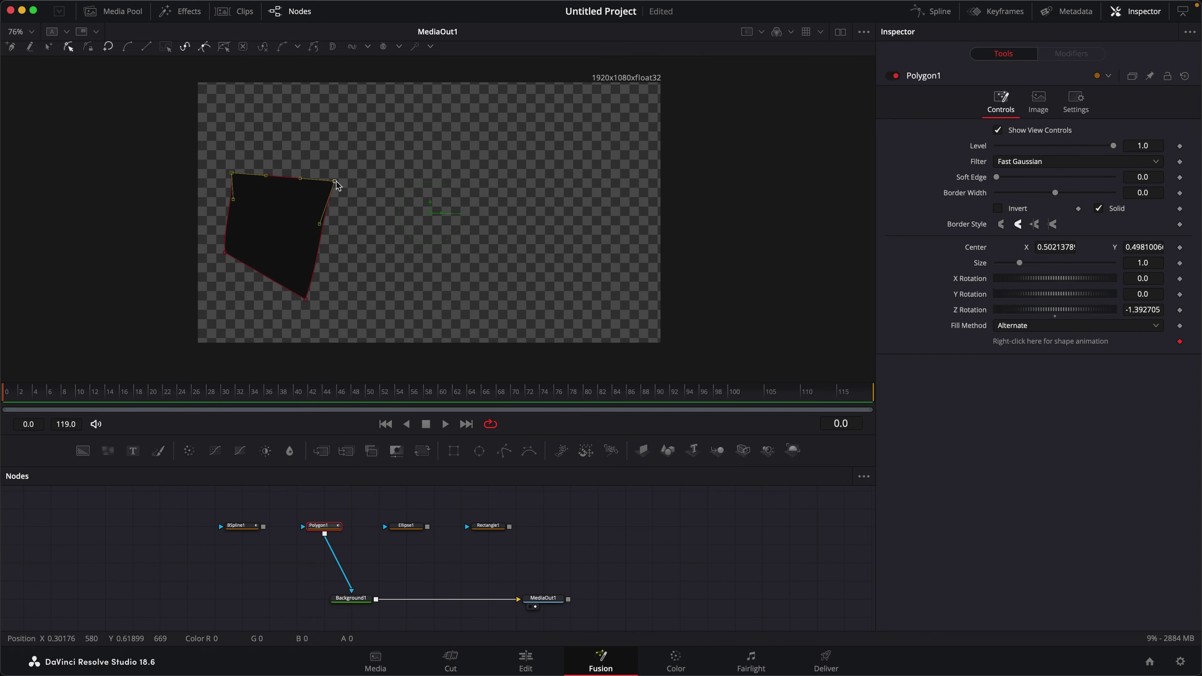
{"action": "mouse_move", "coordinate": [338, 184]}
{"action": "left_mouse_down"}
{"action": "mouse_move", "coordinate": [509, 156]}
{"action": "mouse_move", "coordinate": [351, 180]}
{"action": "mouse_move", "coordinate": [344, 169]}
{"action": "mouse_move", "coordinate": [339, 188]}
{"action": "left_mouse_up"}
{"action": "left_click_drag", "start_coordinate": [299, 245], "coordinate": [298, 137]}
{"action": "left_click", "coordinate": [347, 269]}
Try moving the polygon's center control onto its lowest corner as a pivot, and undo the move
{"action": "left_click_drag", "start_coordinate": [432, 217], "coordinate": [306, 299]}
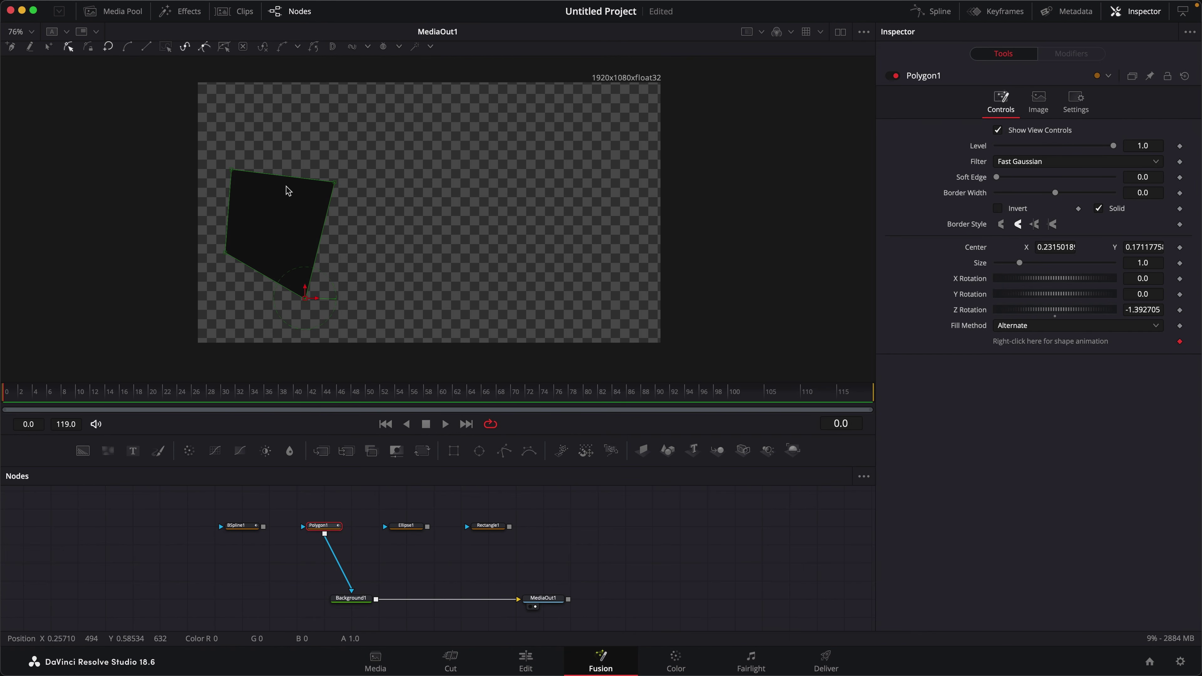
{"action": "mouse_move", "coordinate": [329, 279]}
{"action": "left_mouse_down"}
{"action": "mouse_move", "coordinate": [344, 309]}
{"action": "mouse_move", "coordinate": [316, 290]}
{"action": "mouse_move", "coordinate": [341, 283]}
{"action": "mouse_move", "coordinate": [333, 273]}
{"action": "mouse_move", "coordinate": [317, 290]}
{"action": "left_mouse_up"}
{"action": "key", "text": "ctrl+z"}
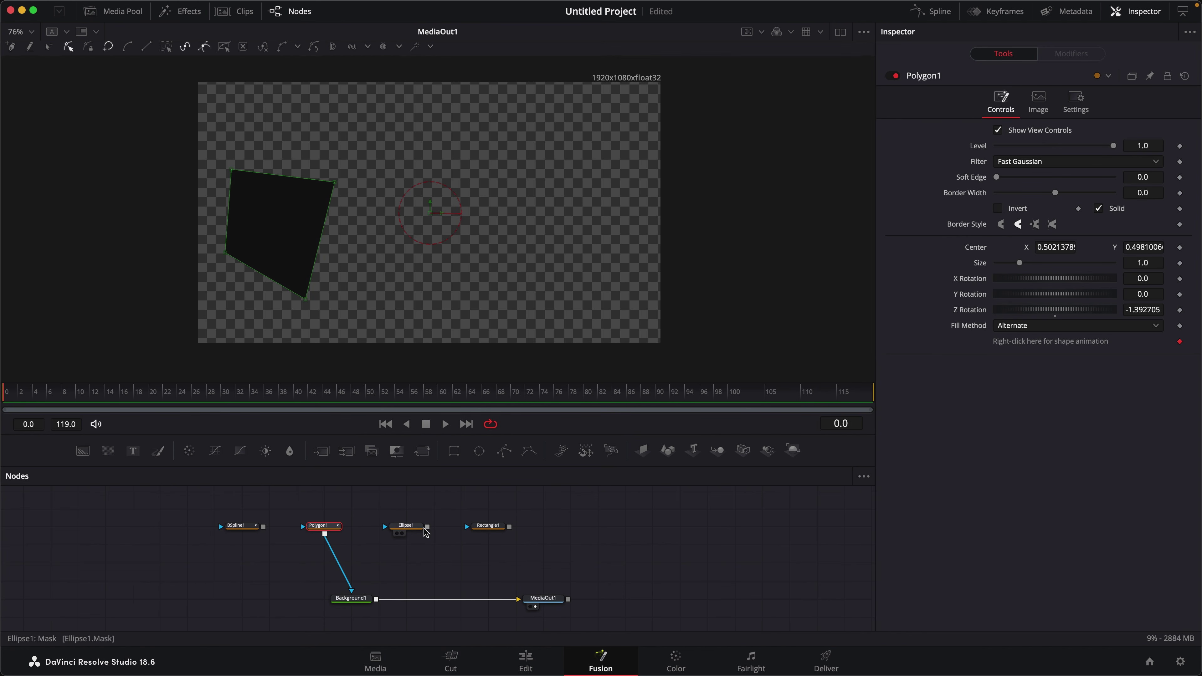
Mask Background1 with Ellipse1 and insert a Transform node between them, feeding the ellipse into the Transform's main input
{"action": "left_click_drag", "start_coordinate": [426, 533], "coordinate": [352, 591]}
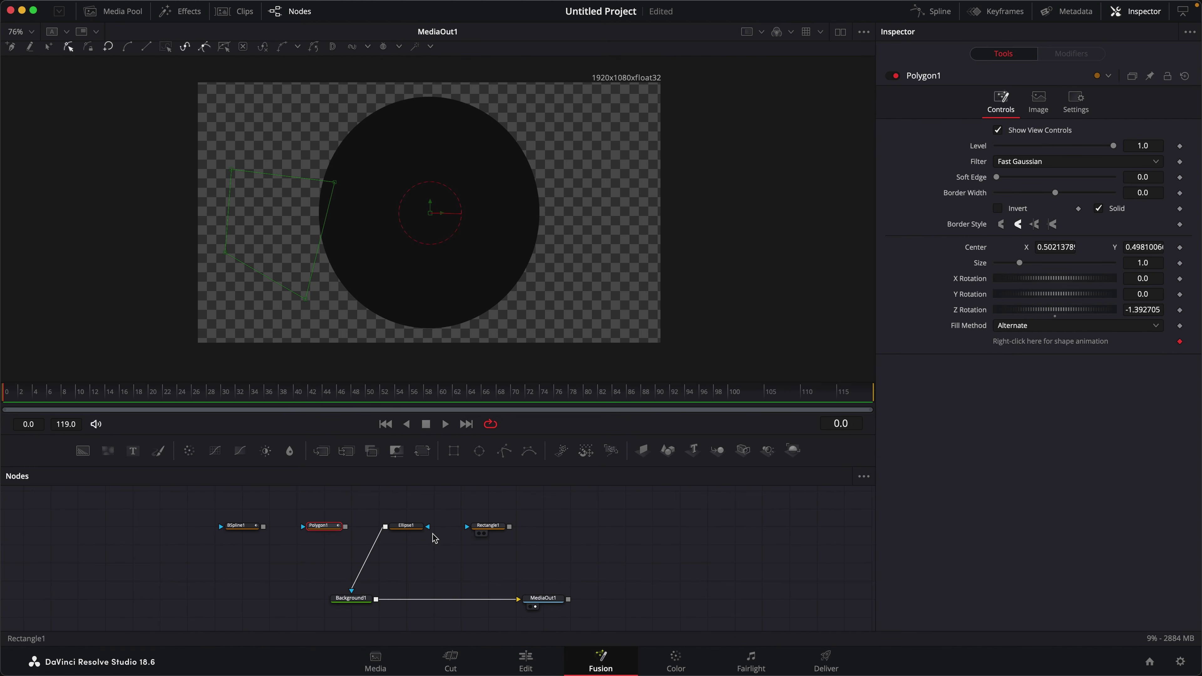
{"action": "left_click", "coordinate": [406, 526]}
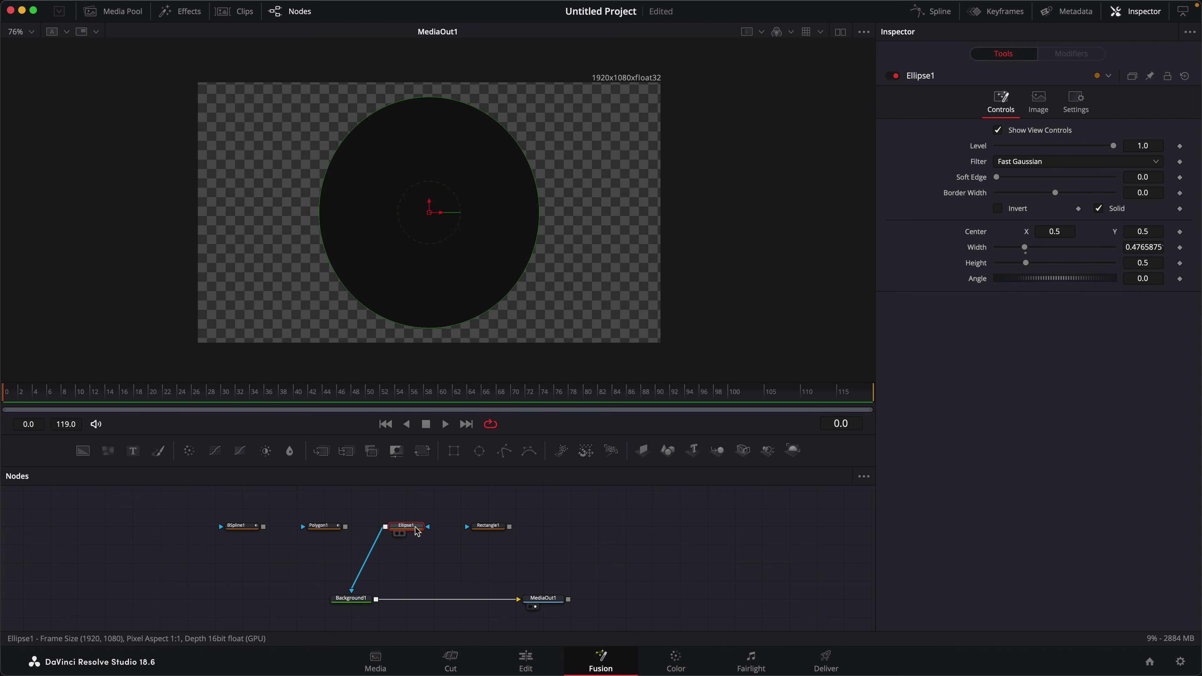
{"action": "left_click", "coordinate": [421, 452]}
{"action": "left_click_drag", "start_coordinate": [415, 530], "coordinate": [414, 565]}
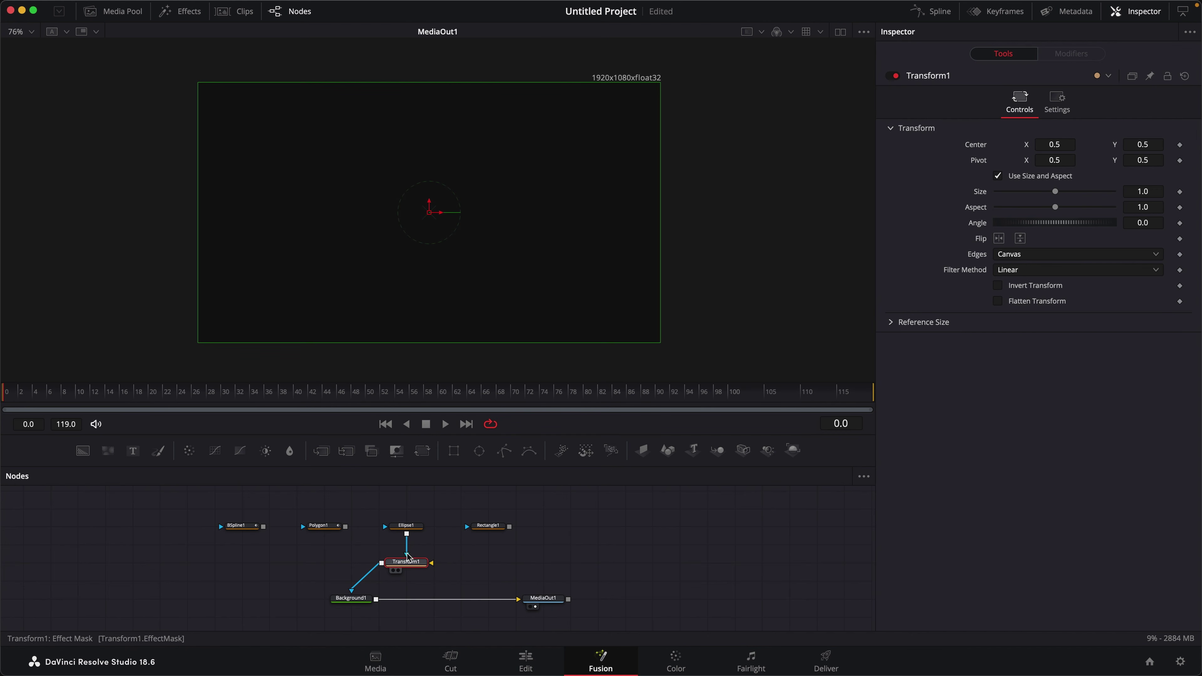
{"action": "left_click_drag", "start_coordinate": [408, 558], "coordinate": [431, 565]}
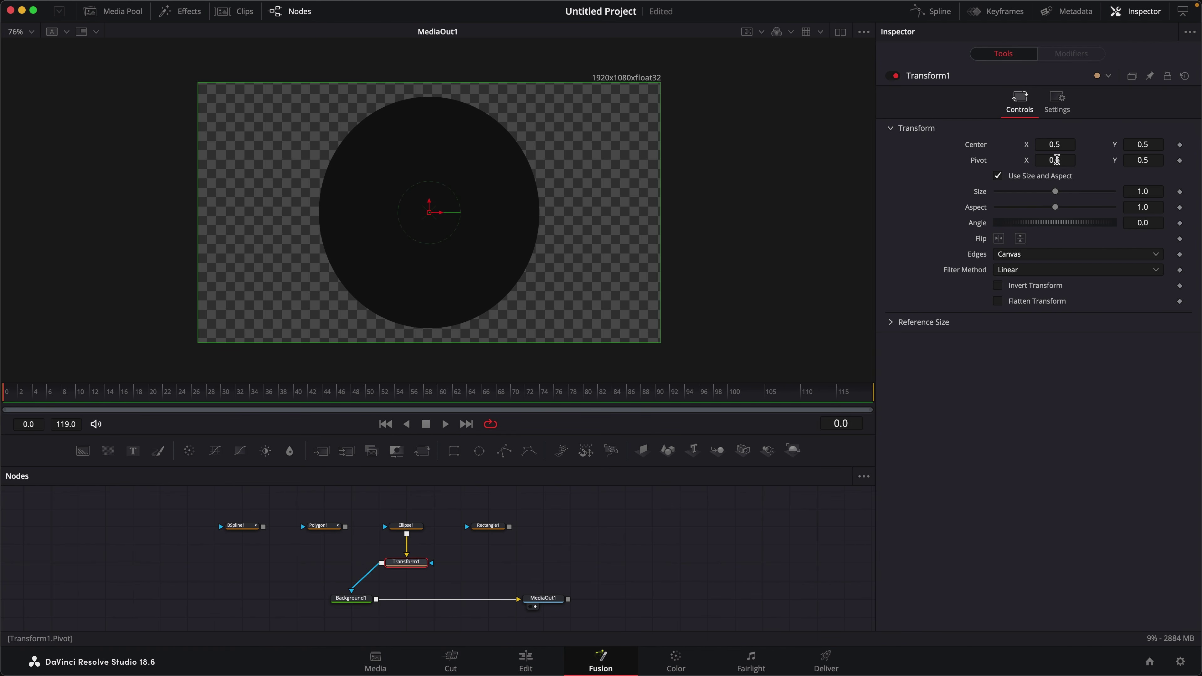
Try shifting Transform1's pivot, X to 0.445 and freehand in the viewer, and undo these pivot changes
{"action": "left_click_drag", "start_coordinate": [1066, 160], "coordinate": [1047, 160]}
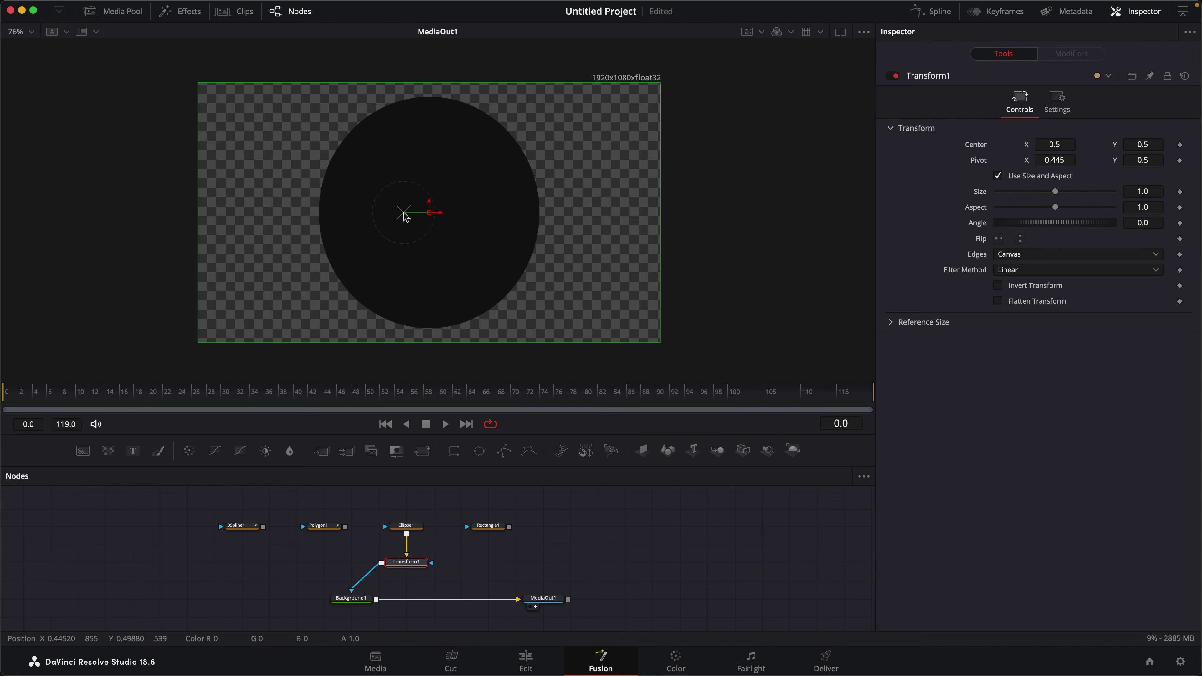
{"action": "left_click_drag", "start_coordinate": [405, 214], "coordinate": [324, 245]}
{"action": "key", "text": "super+z"}
{"action": "key", "text": "super+z"}
{"action": "key", "text": "super+z"}
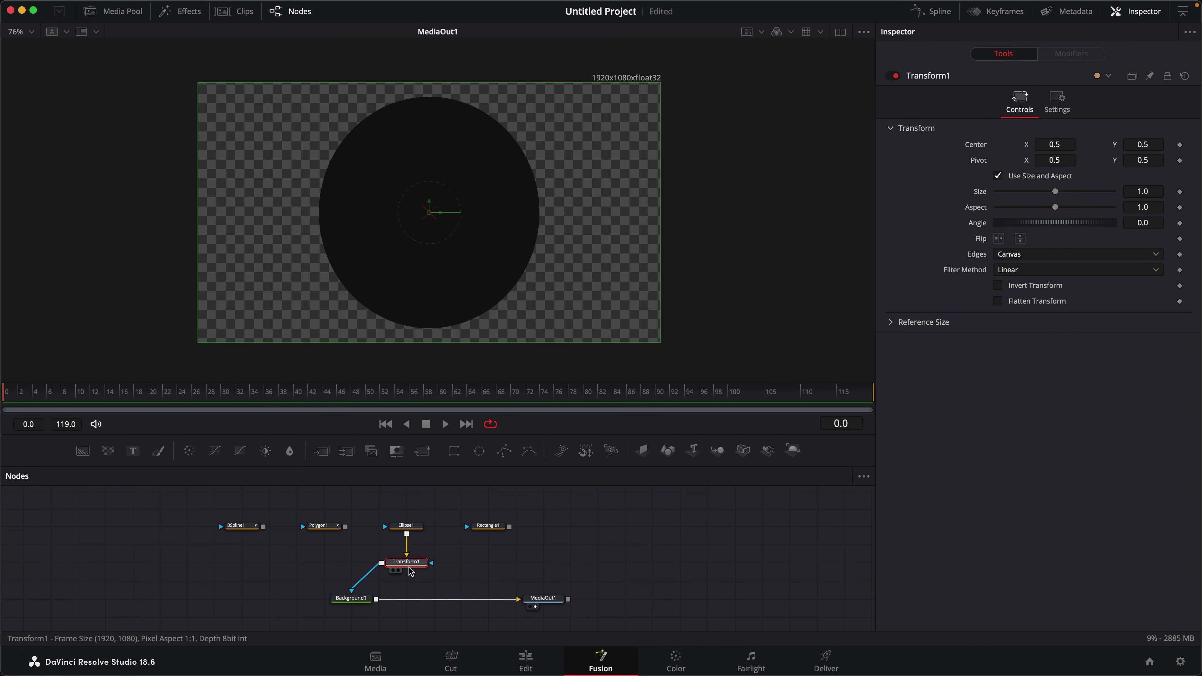
Move Transform1's pivot onto the ellipse's lower-right edge, about X 0.679, Y 0.197, test a rotation around it, and undo that rotation
{"action": "left_click", "coordinate": [415, 585]}
{"action": "left_click", "coordinate": [410, 567]}
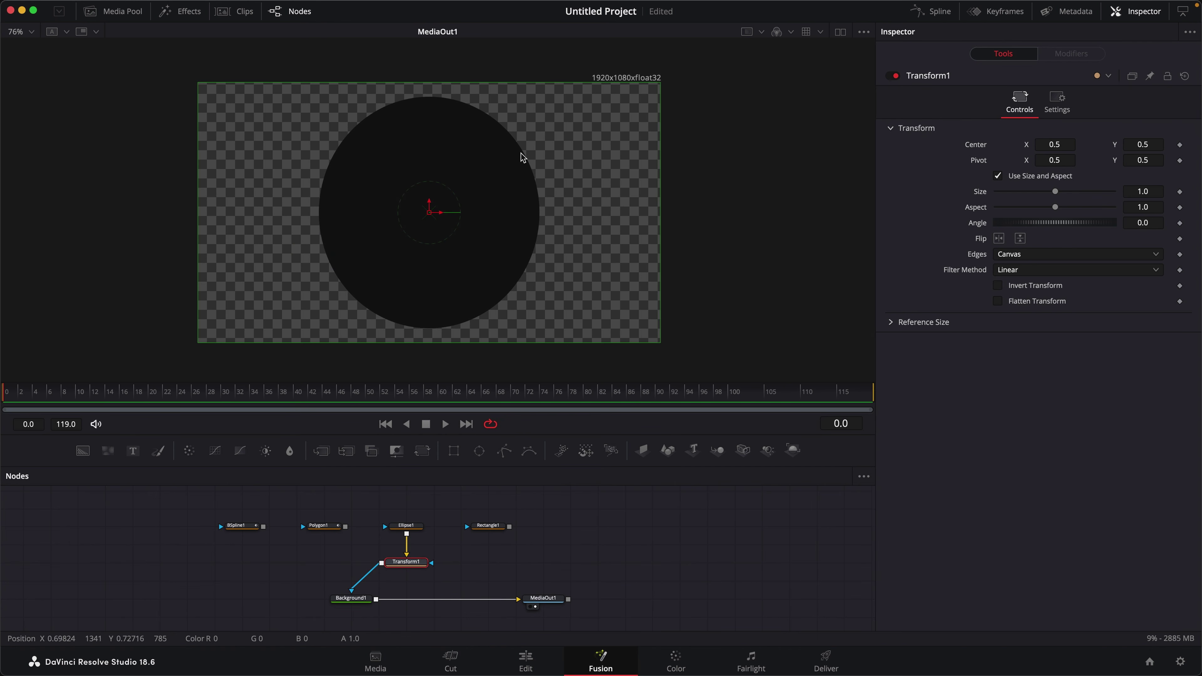
{"action": "left_click", "coordinate": [558, 156]}
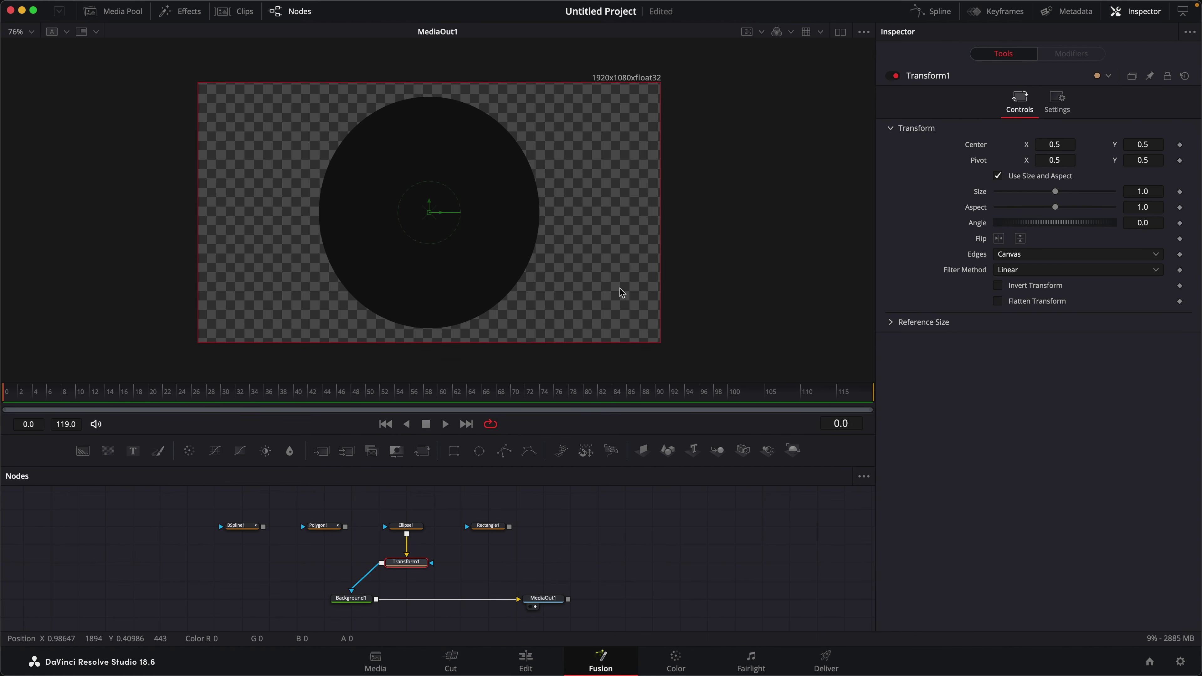
{"action": "left_click", "coordinate": [598, 302]}
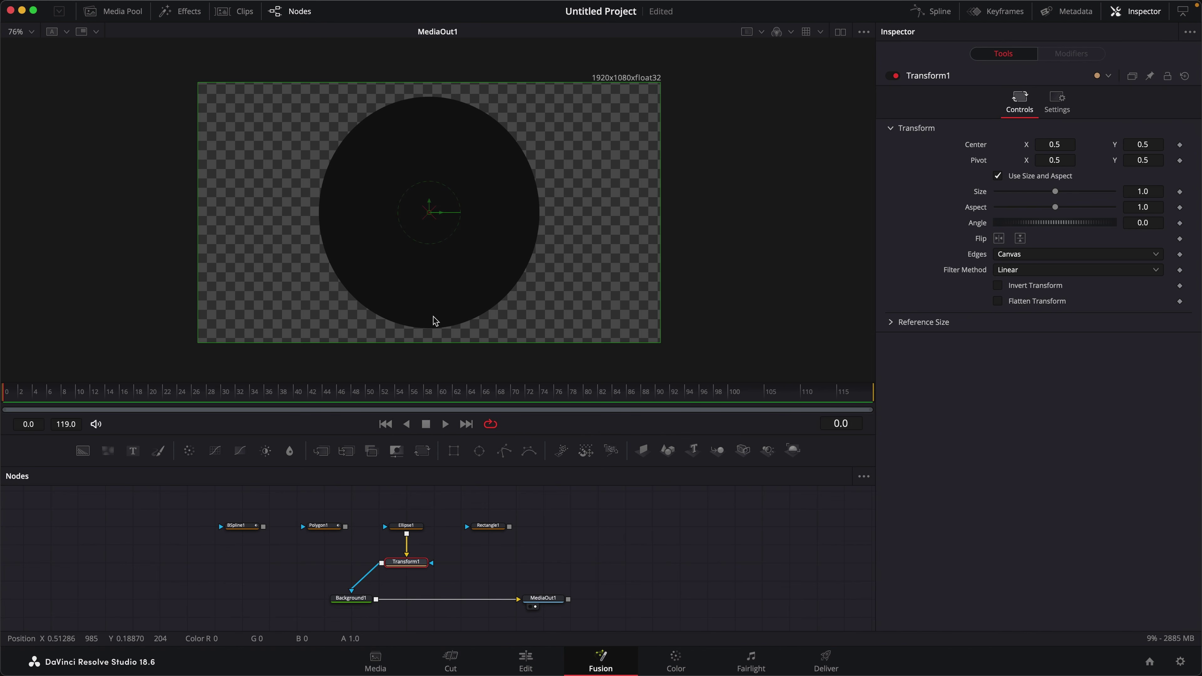
{"action": "left_click_drag", "start_coordinate": [443, 216], "coordinate": [524, 292]}
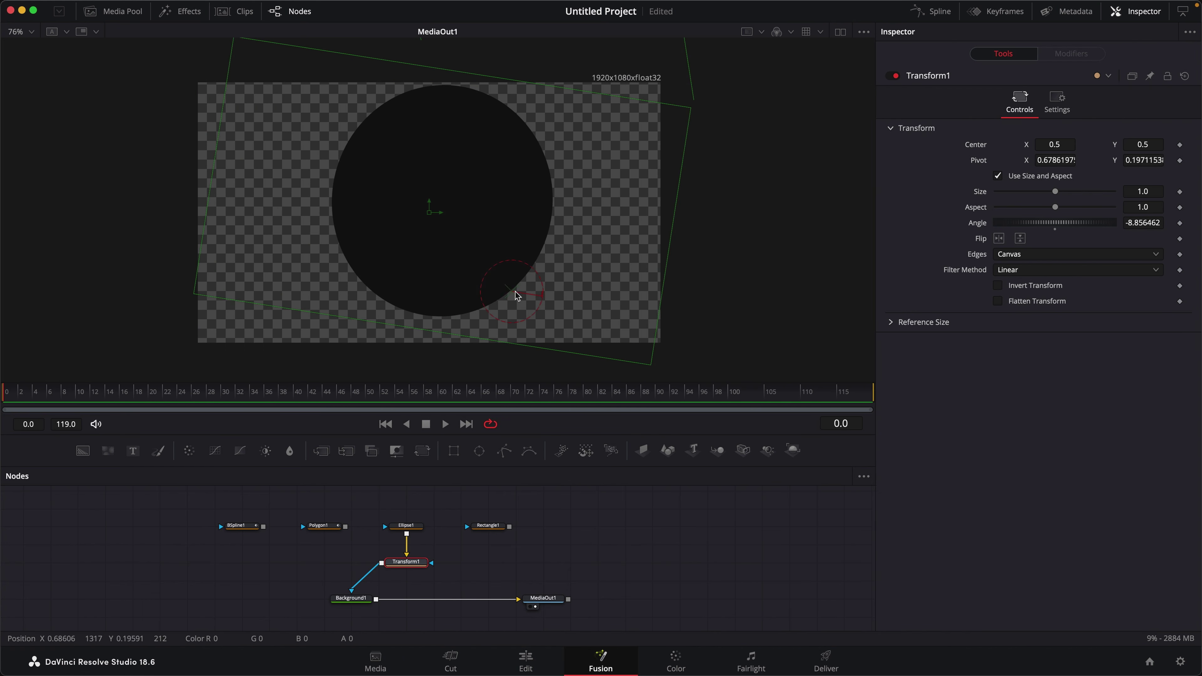
{"action": "key", "text": "super+z"}
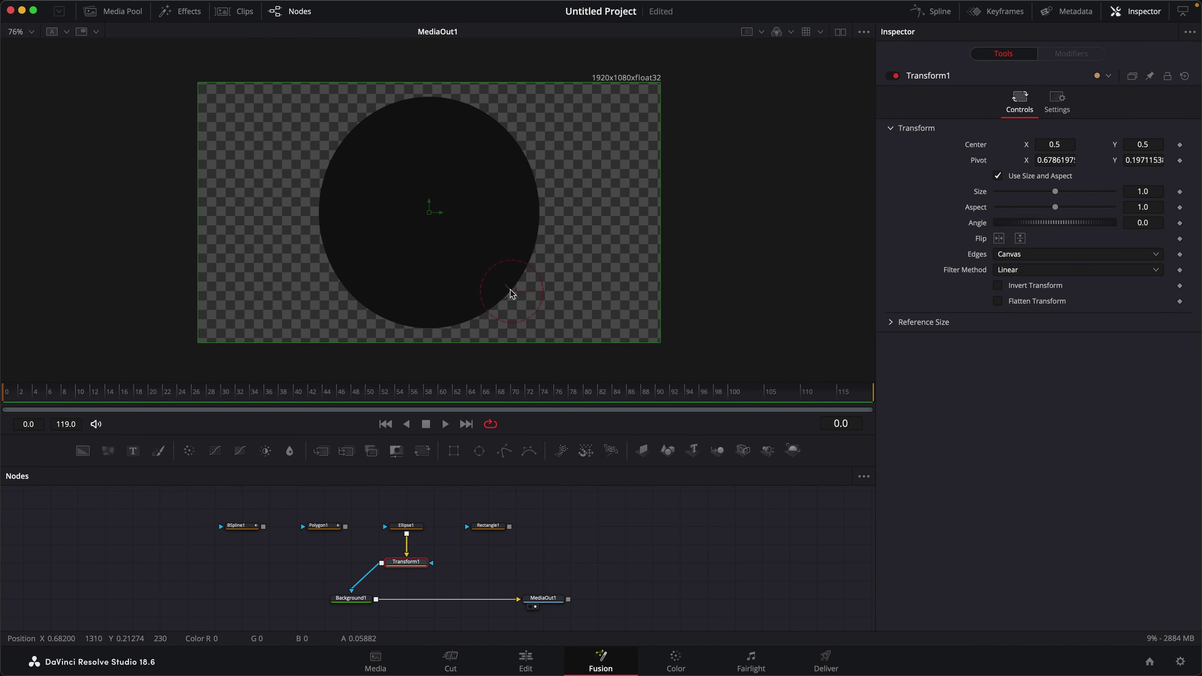